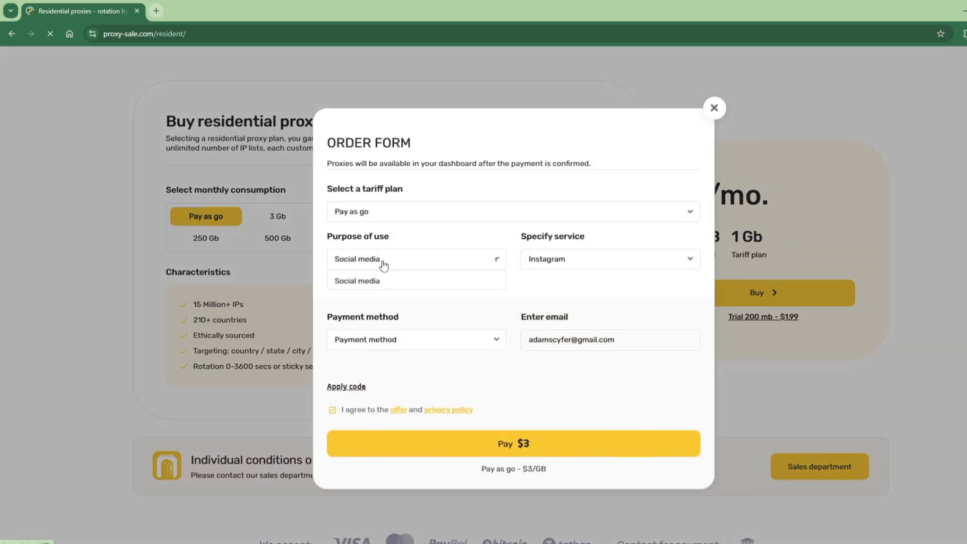
Step: Choose USDT (TRC20) payment and reveal the promo code field for the proxy order
click(567, 261)
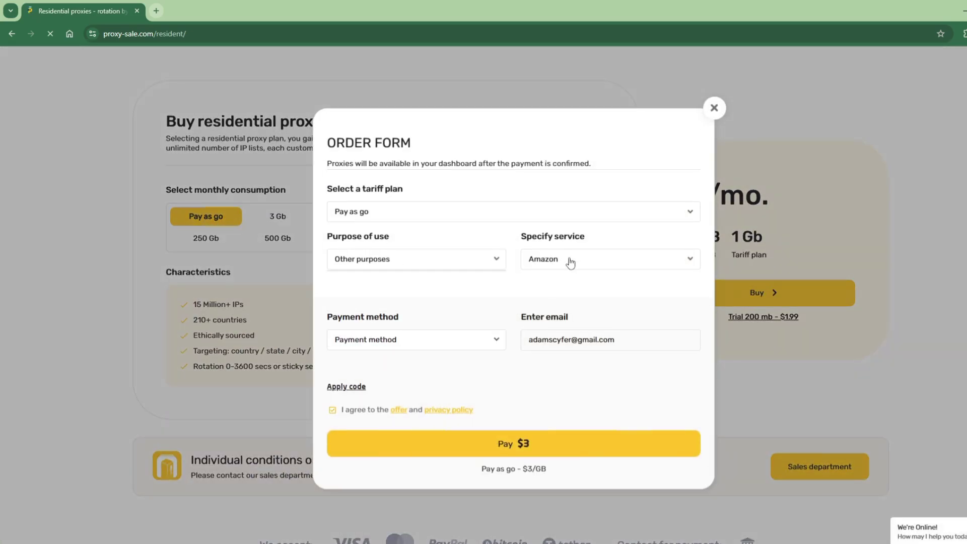
click(389, 339)
click(378, 404)
click(122, 239)
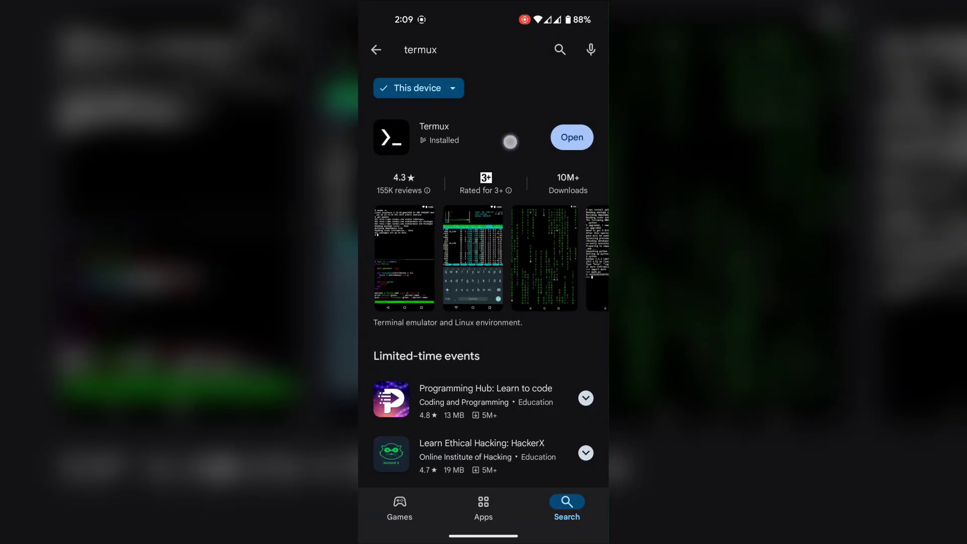
Step: Launch Termux from the Play Store and confirm Python 3.10.15 with python3.10 --version
click(509, 141)
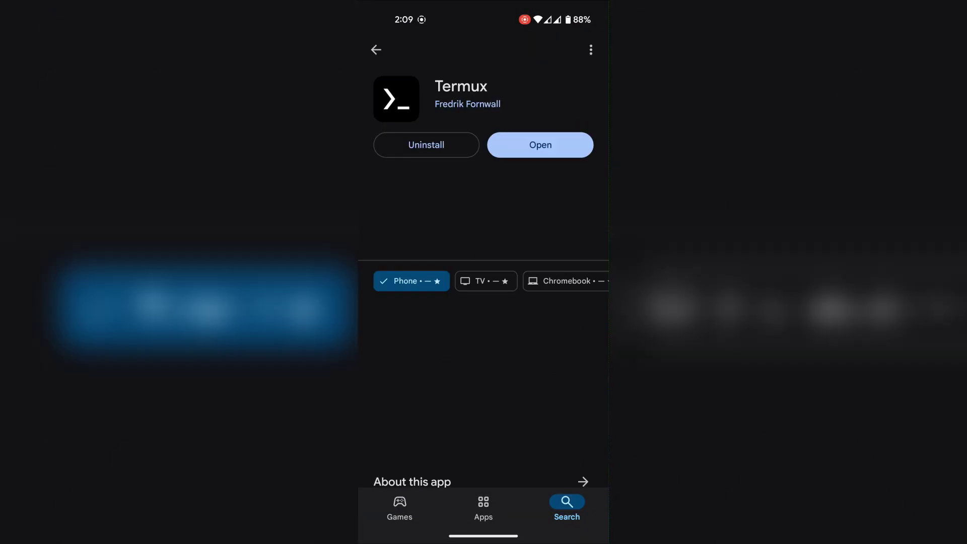
click(569, 148)
text(python)
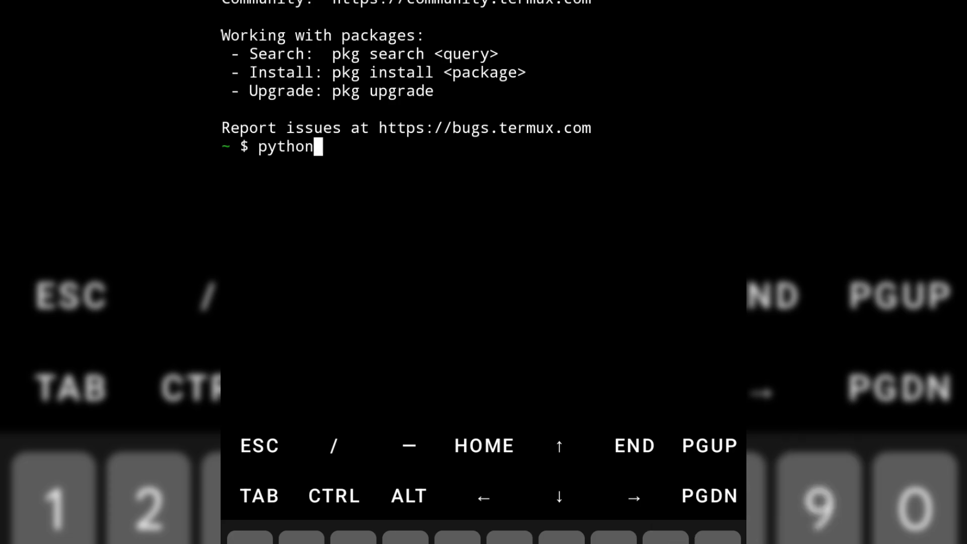
text(3.10 --versuo)
key(BackSpace)
key(BackSpace)
text(ion)
key(Return)
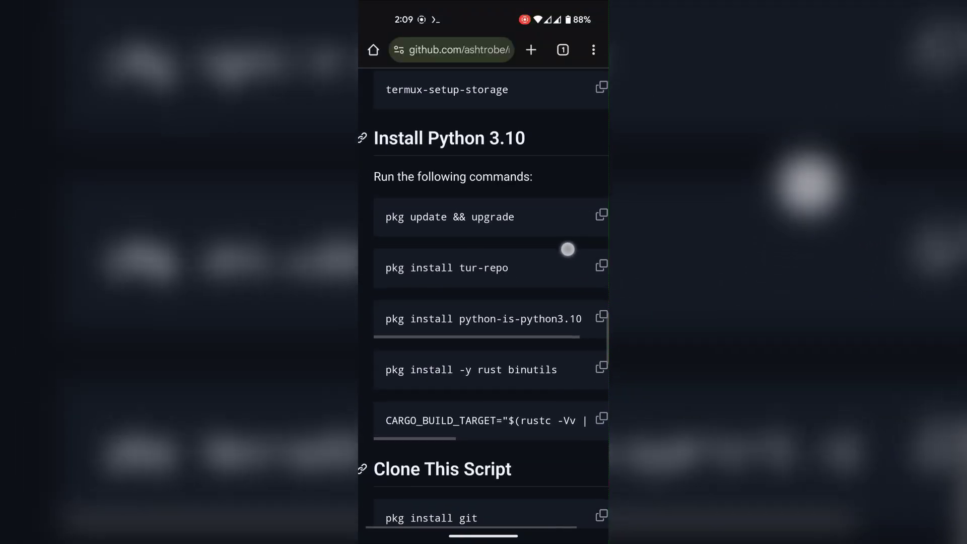
Step: Install nano and git with pkg, both reported as already newest
drag(582, 251, 568, 239)
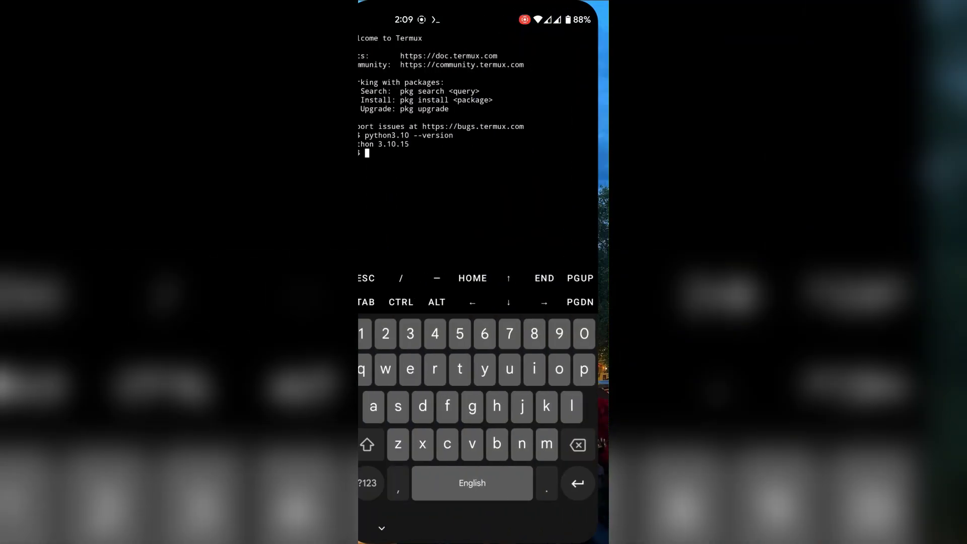
text(p)
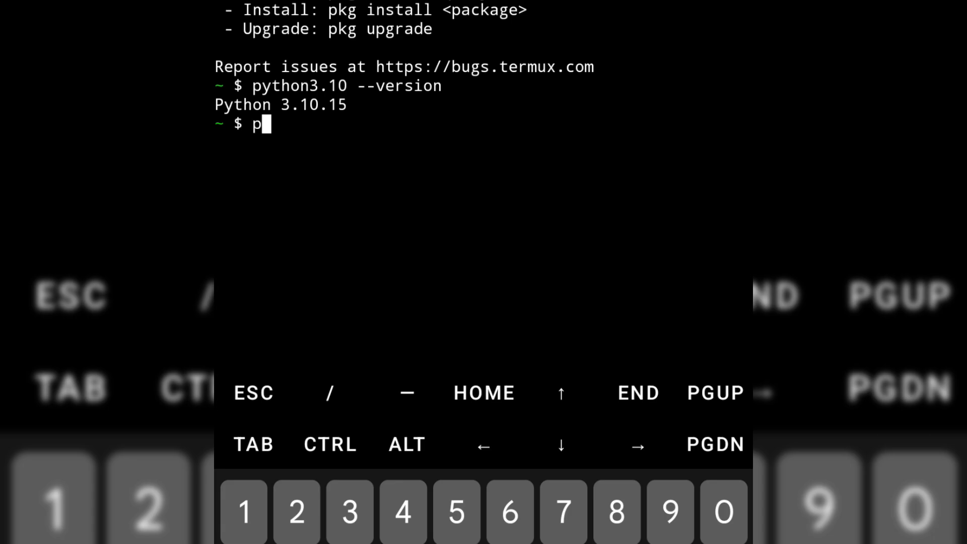
text(kg install nano)
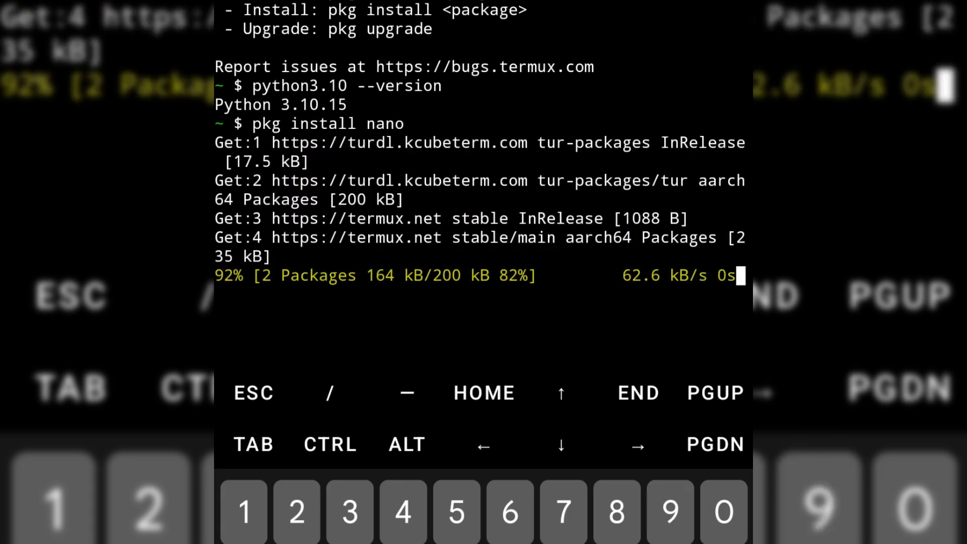
text(pkg)
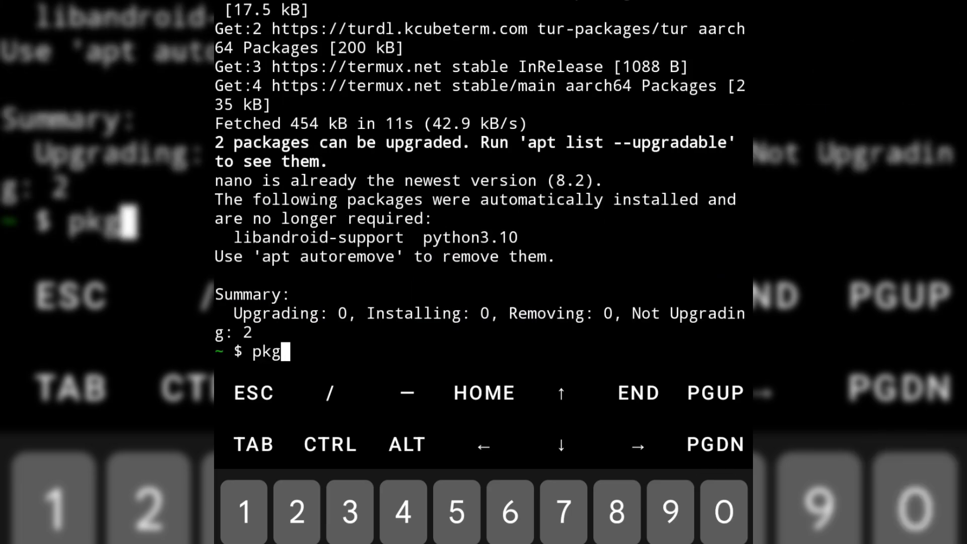
text( inata)
key(BackSpace)
key(BackSpace)
text(stall git)
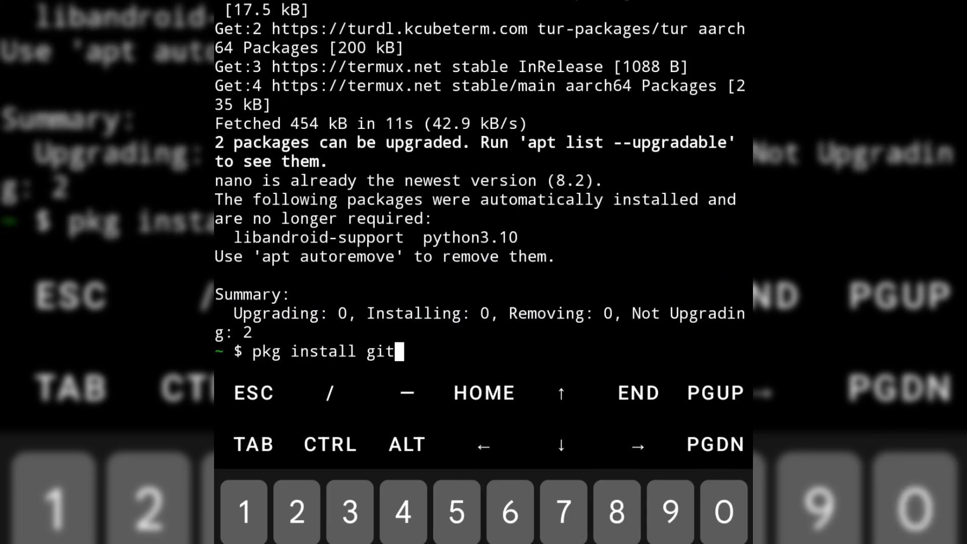
key(Return)
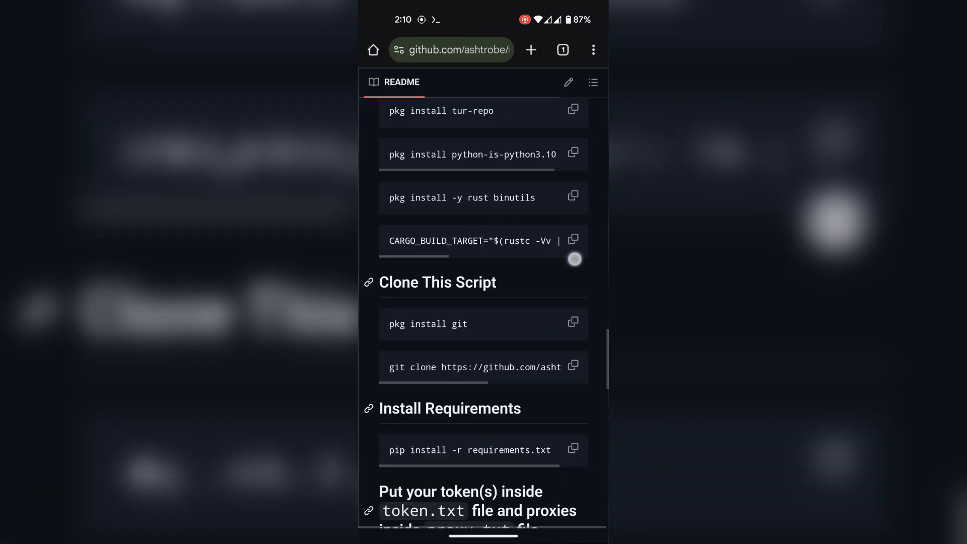
scroll(484, 302, down, 1)
Step: Paste the README's nodepay-farm git clone command into Termux
click(574, 342)
drag(454, 535, 597, 535)
click(440, 261)
click(440, 261)
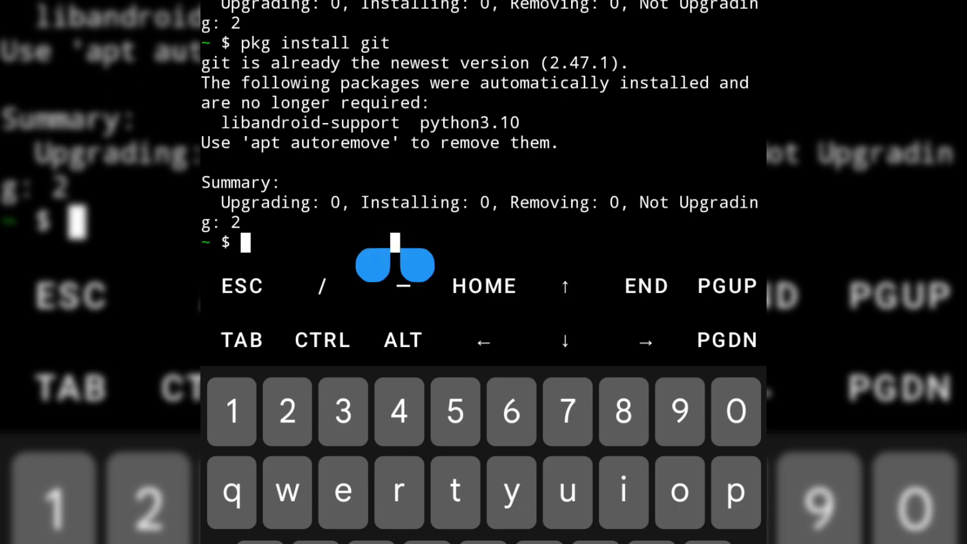
text(git clone https://github.com/ashtrobe/nodepay-farm.git)
Step: Clone the repo, cd into nodepay-farm and run pip install -r requirements.txt
key(Return)
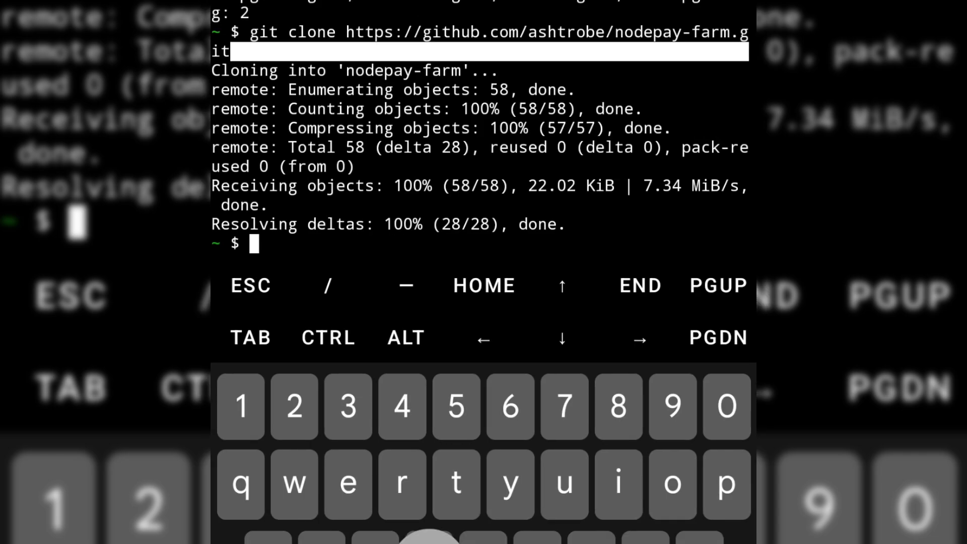
text(d nodepay-farm)
key(Return)
text(pi)
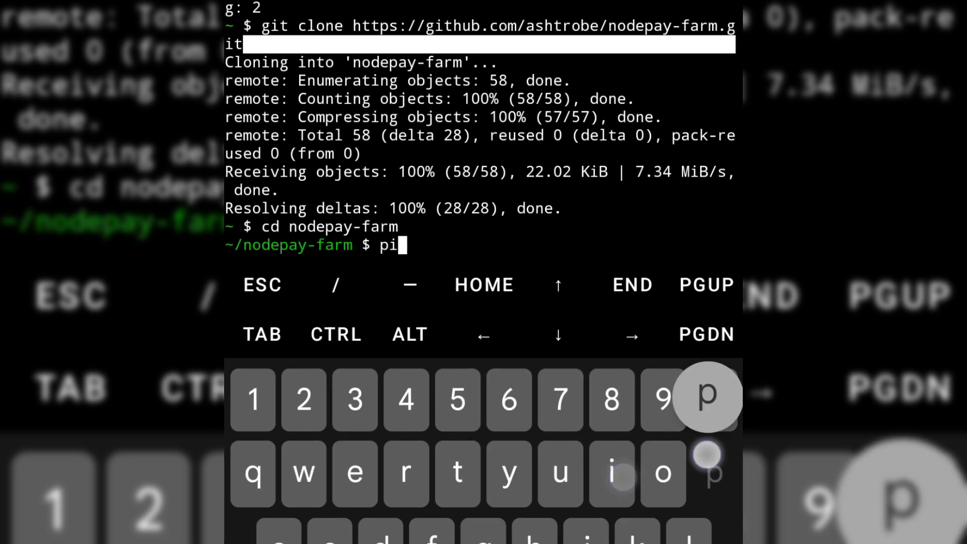
text(p install -r requ)
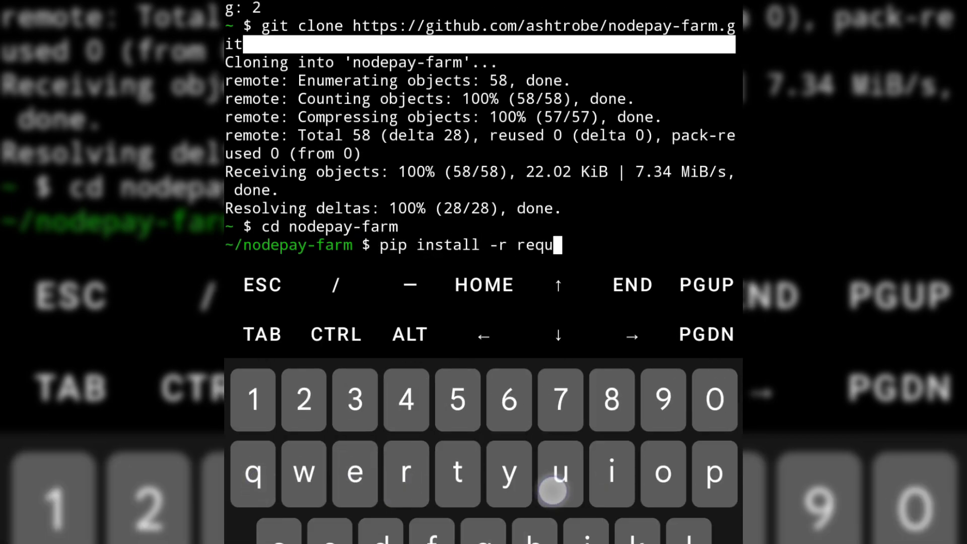
text(irements.txt)
key(Return)
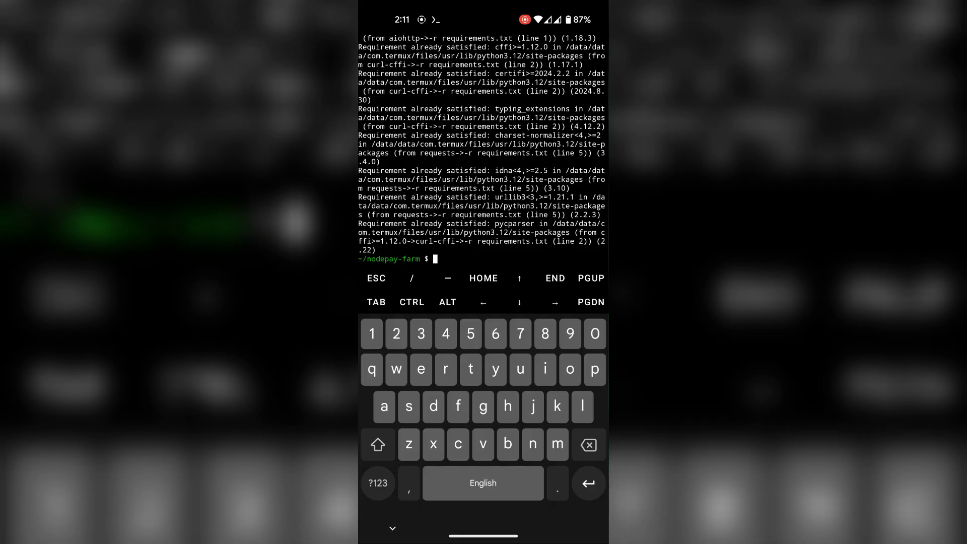
text(nano tokens.txt)
Step: Paste the token into tokens.txt in nano and save it
key(Return)
click(484, 107)
click(479, 88)
click(412, 301)
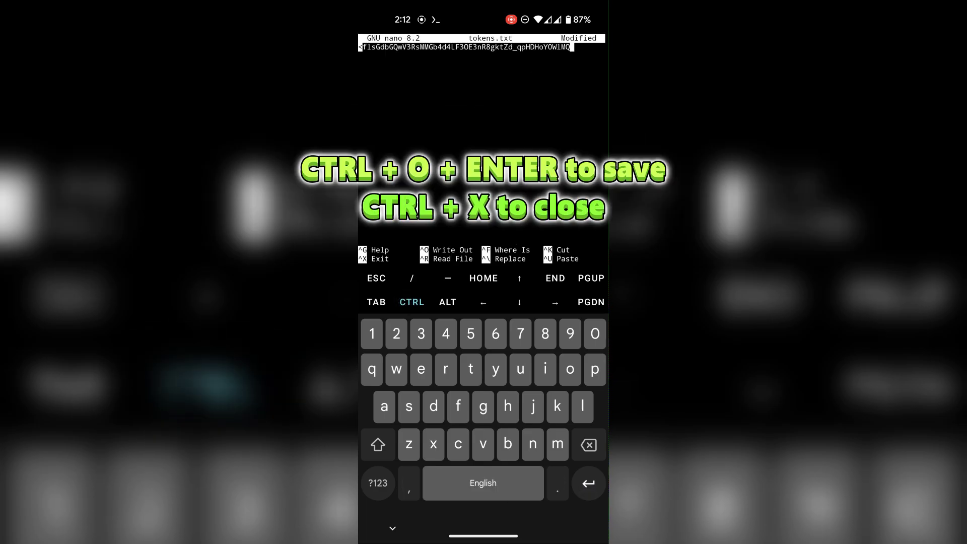
click(570, 369)
key(Return)
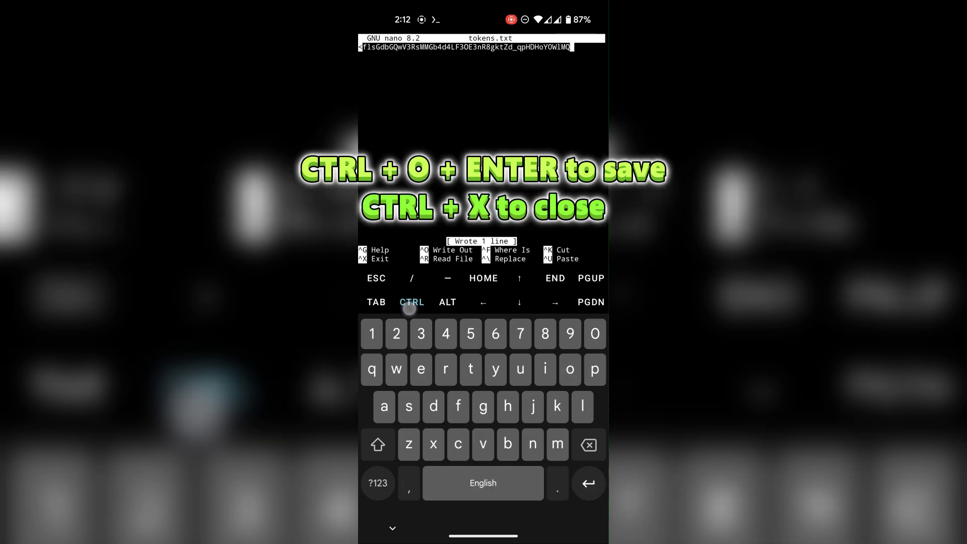
key(ctrl+x)
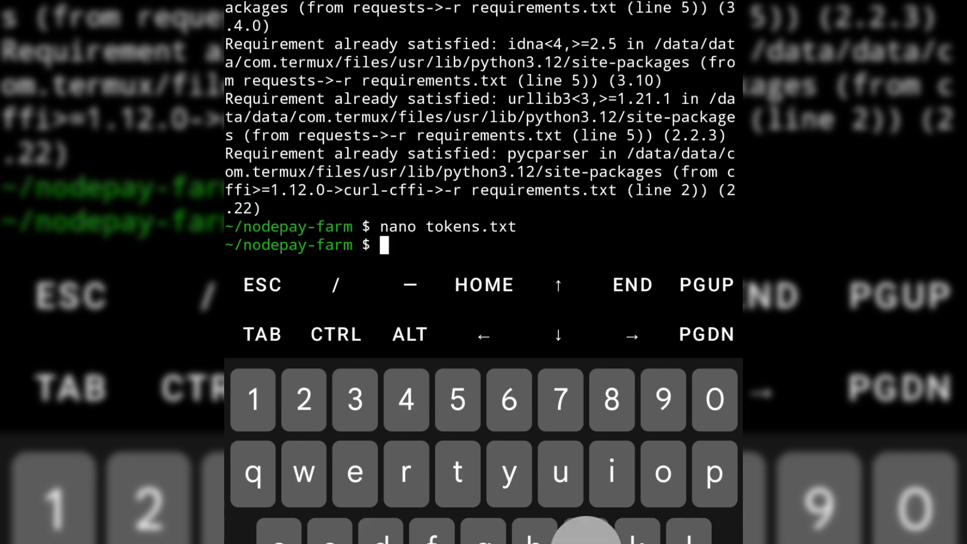
text(nano proxy.txt)
Step: Save three proxy URLs to proxy.txt, then run python npay.py
key(Return)
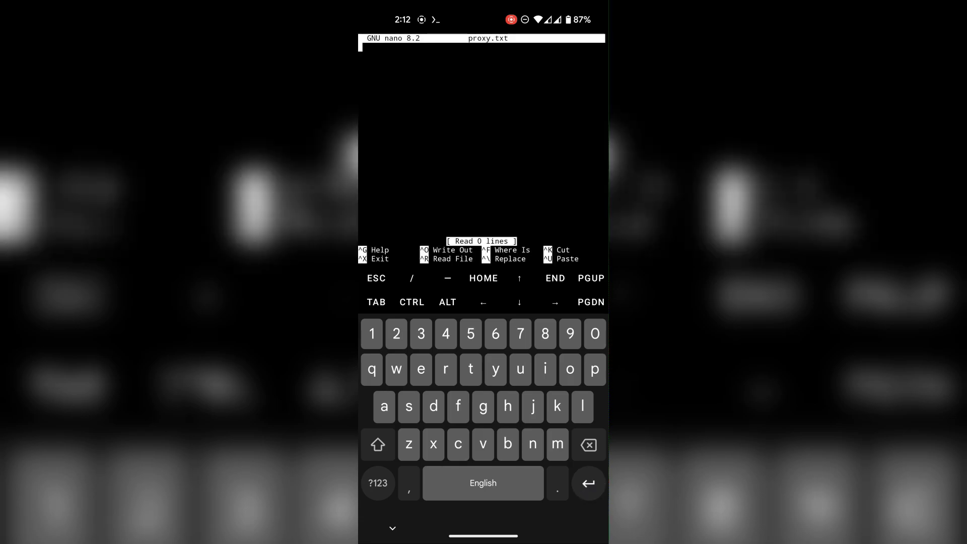
click(527, 149)
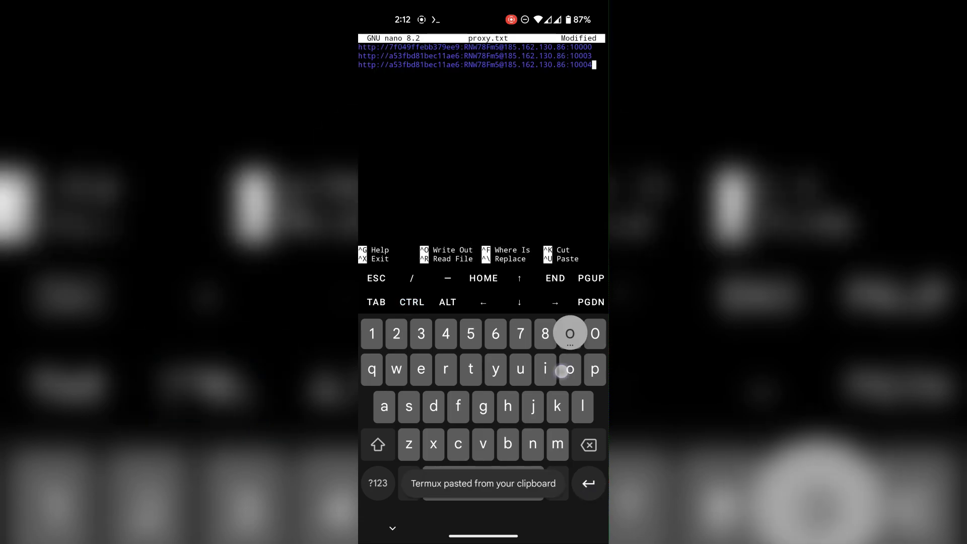
key(ctrl+o)
key(Return)
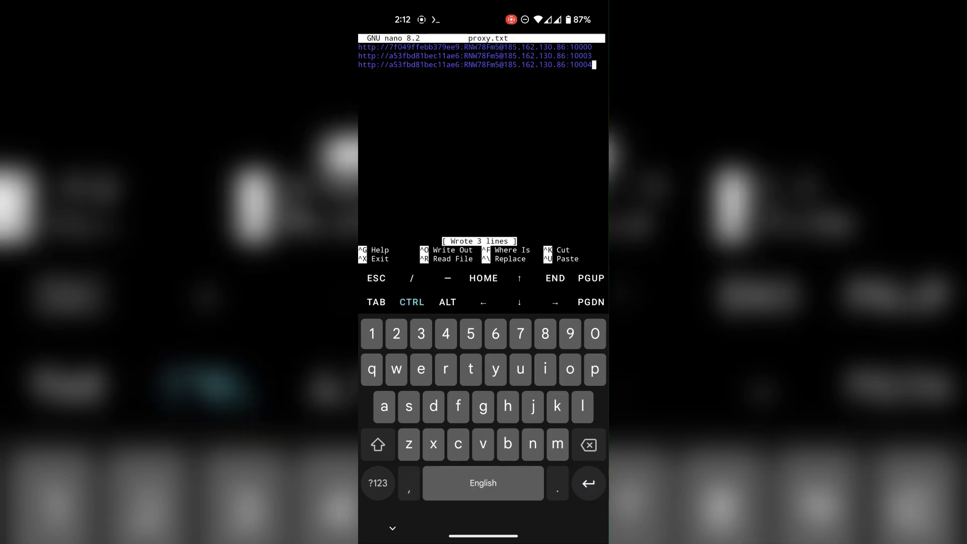
key(ctrl+x)
text(python npay.py)
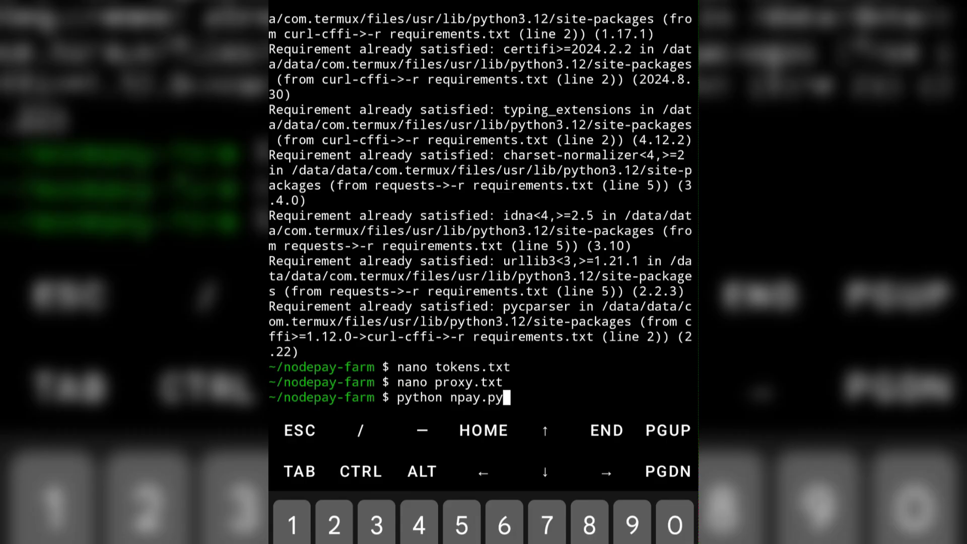
key(Return)
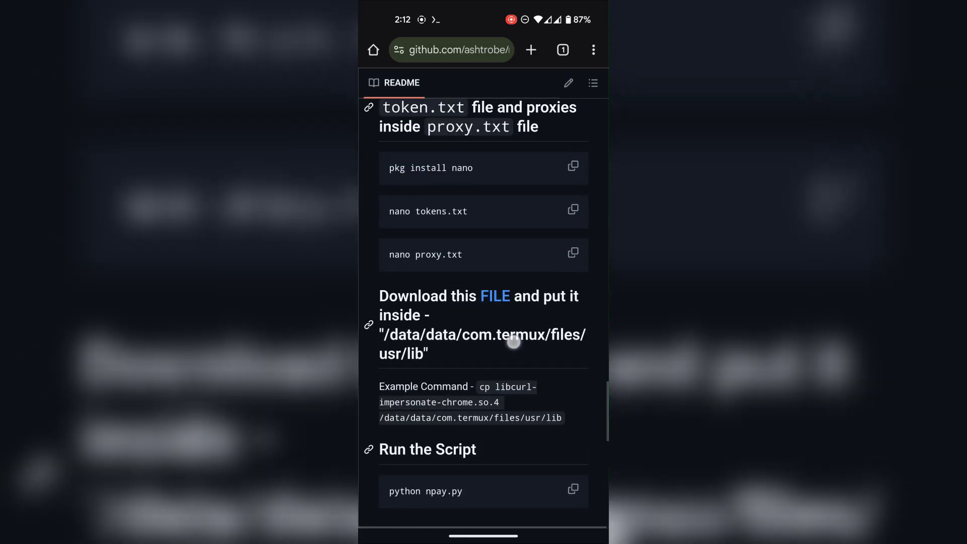
scroll(517, 333, down, 1)
Step: Select, then deselect, the libcurl library path in the GitHub README
drag(537, 294, 429, 357)
click(518, 345)
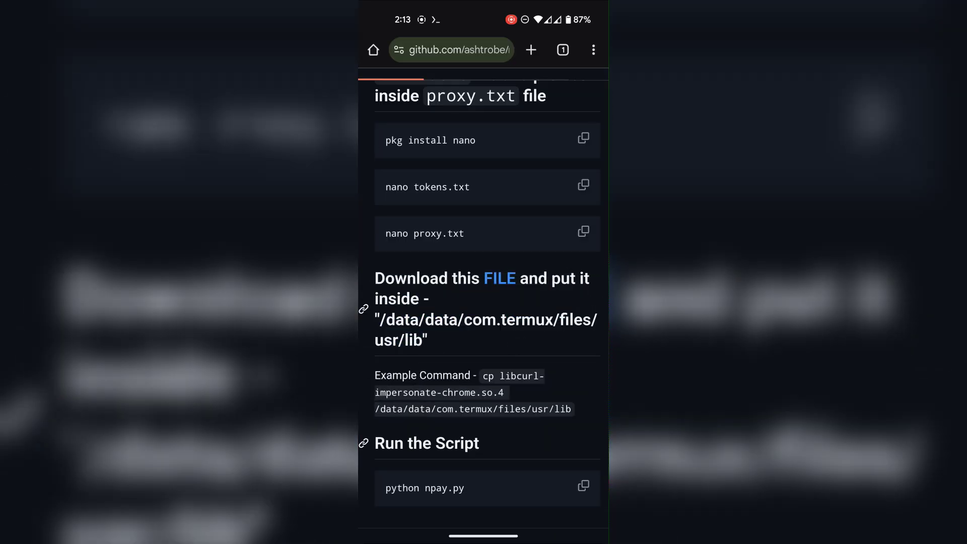
scroll(390, 373, up, 1)
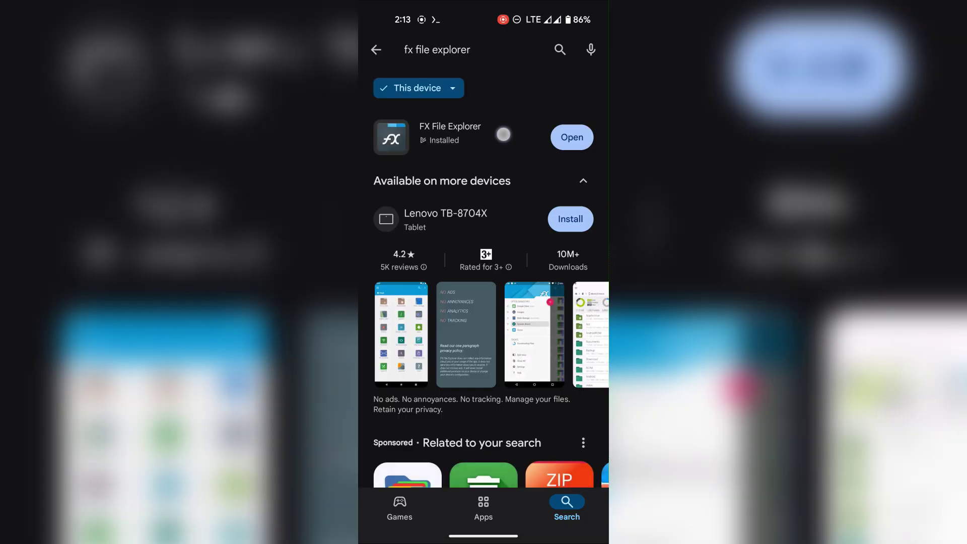
Step: Open FX File Explorer and copy libcurl-impersonate-chrome.so.4 from Download
click(503, 135)
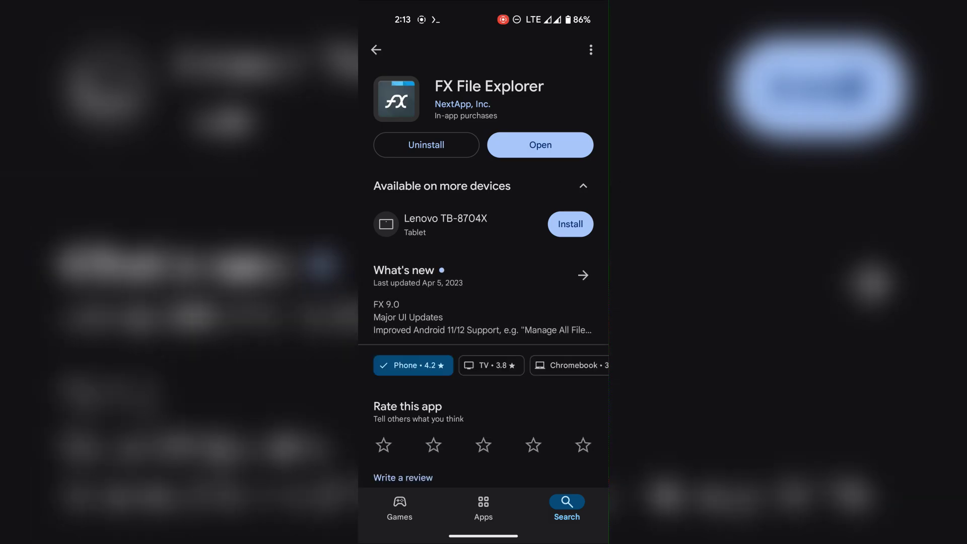
click(540, 145)
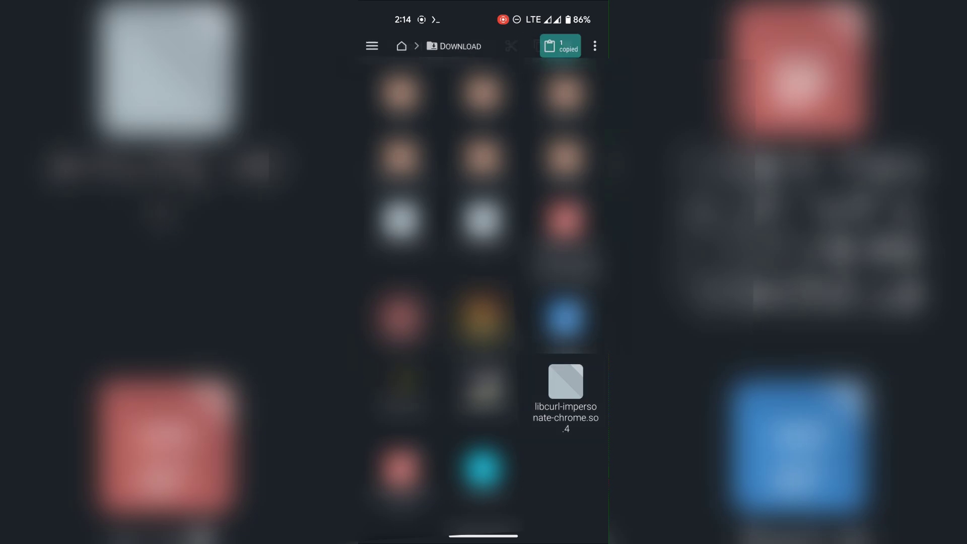
click(401, 46)
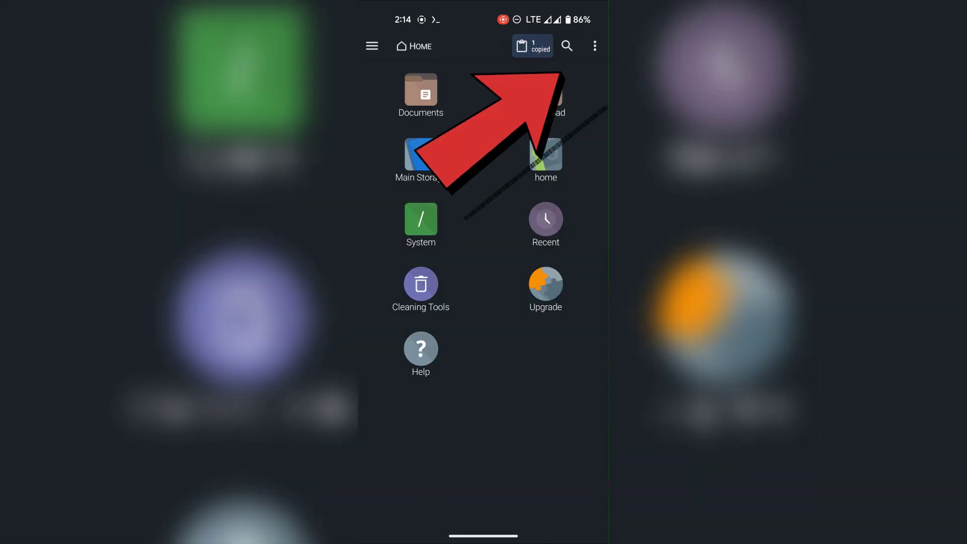
Step: Connect Termux home storage in FX File Explorer and paste the libcurl file there
click(595, 47)
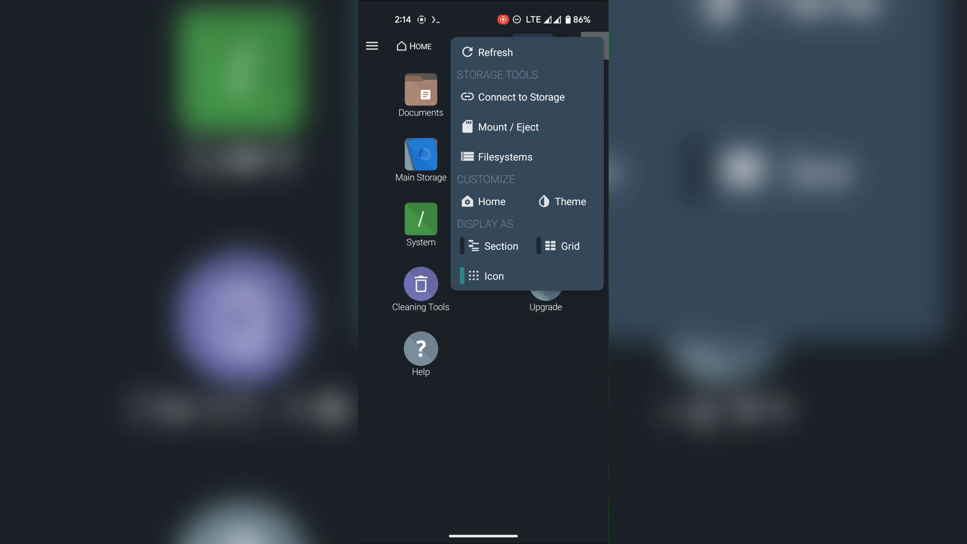
click(560, 98)
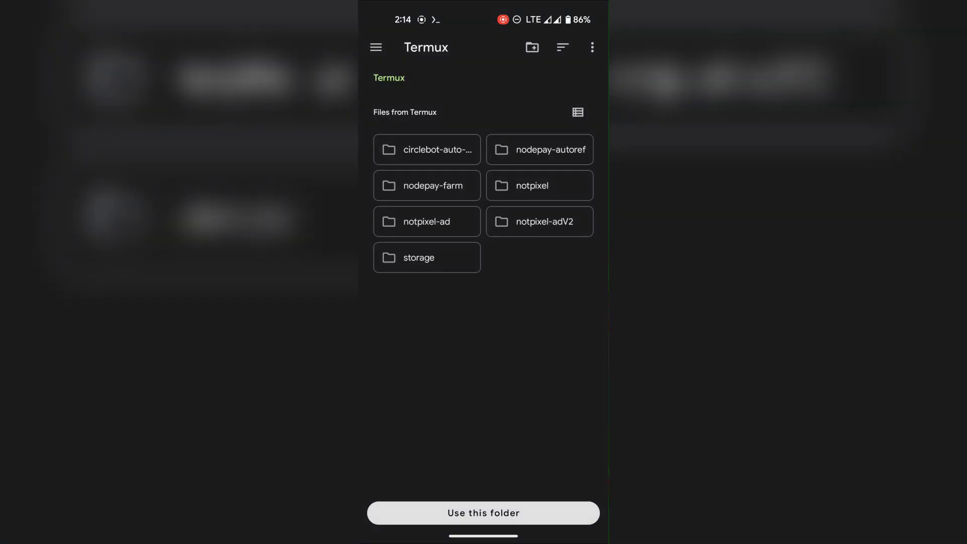
click(375, 47)
click(445, 135)
click(483, 513)
click(562, 319)
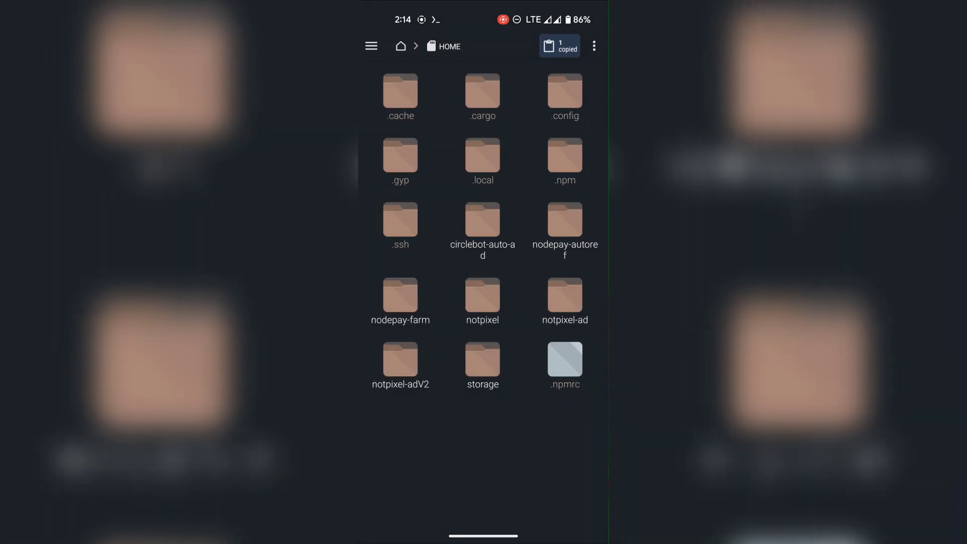
click(560, 45)
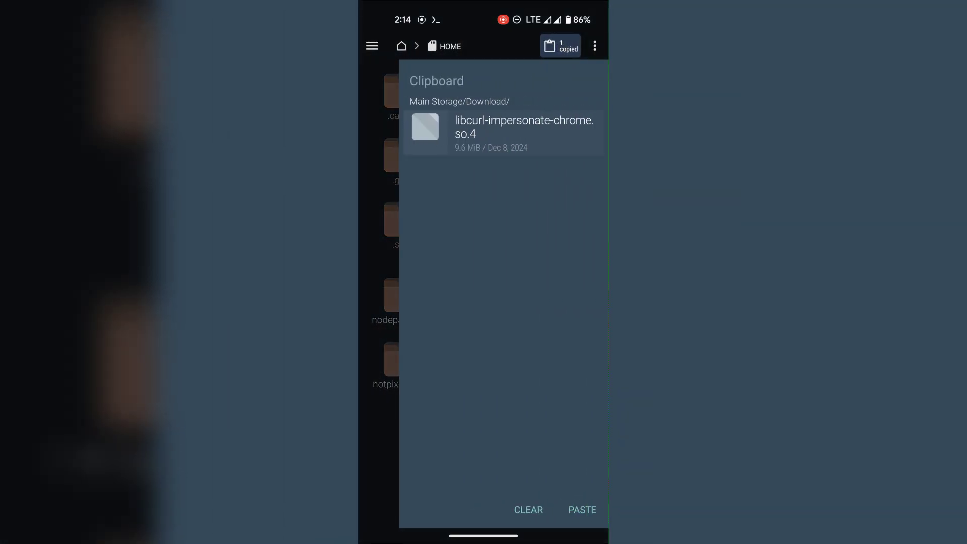
click(582, 509)
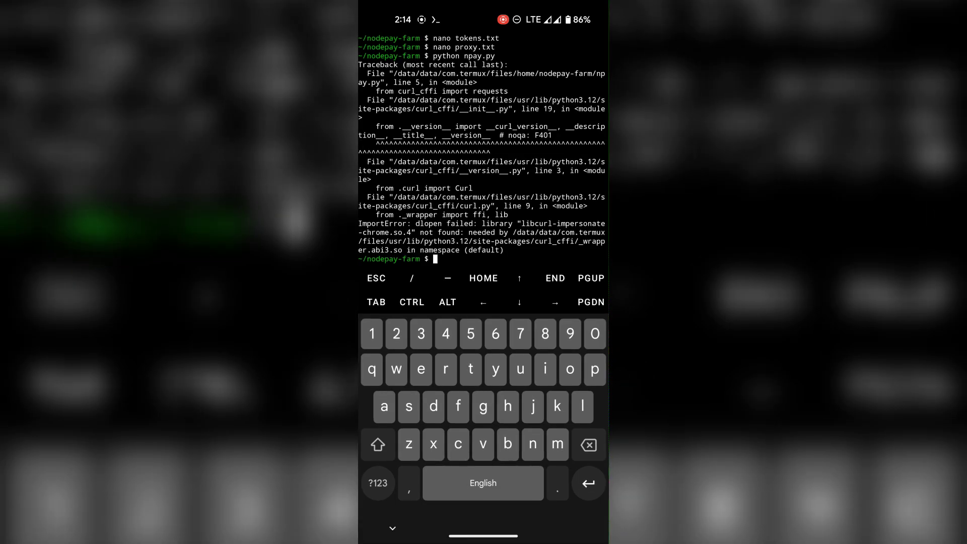
text(cd)
Step: From home, copy the libcurl library into /data/data/com.termux/files/usr/lib
key(Return)
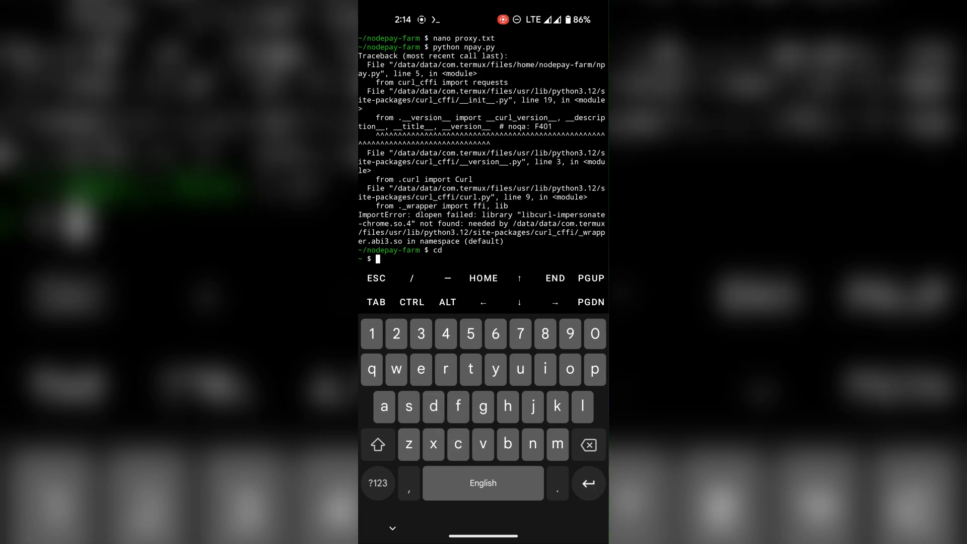
key(Return)
key(Return)
key(Return)
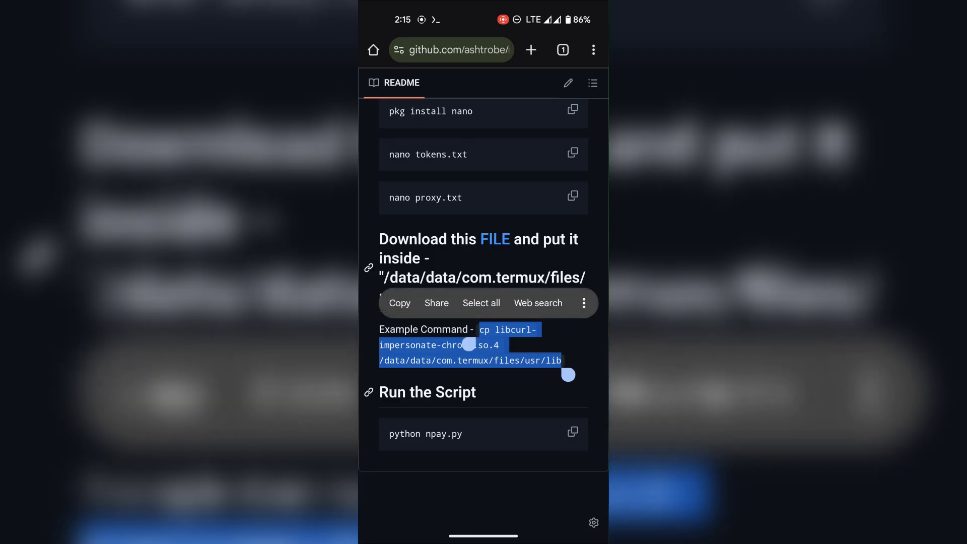
text(cp libcurl-impersonate-chrome.so.4 /data/data/com.termux/files/usr/lib)
key(Return)
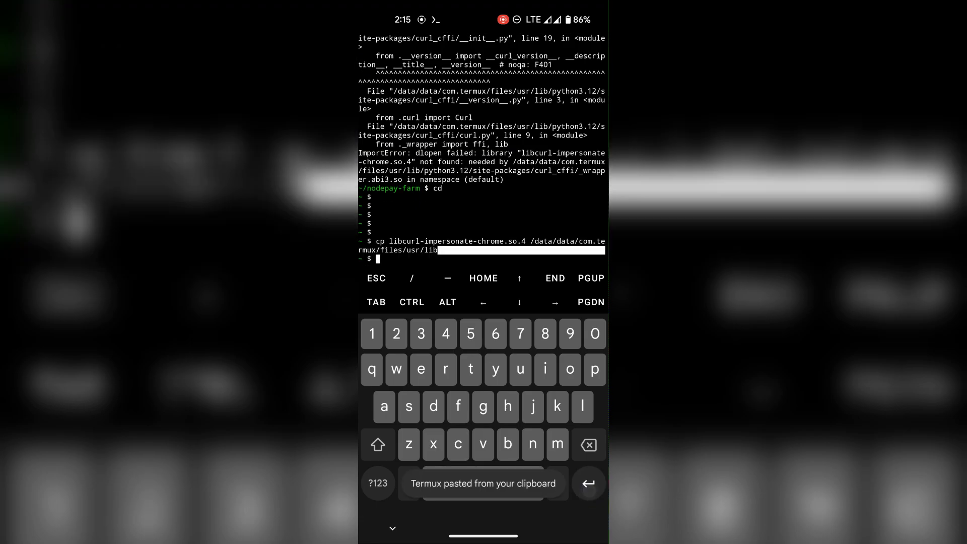
text(cd ni)
Step: Run python npay.py from nodepay-farm, getting the NODEPAY FARMING output
key(BackSpace)
text(ode)
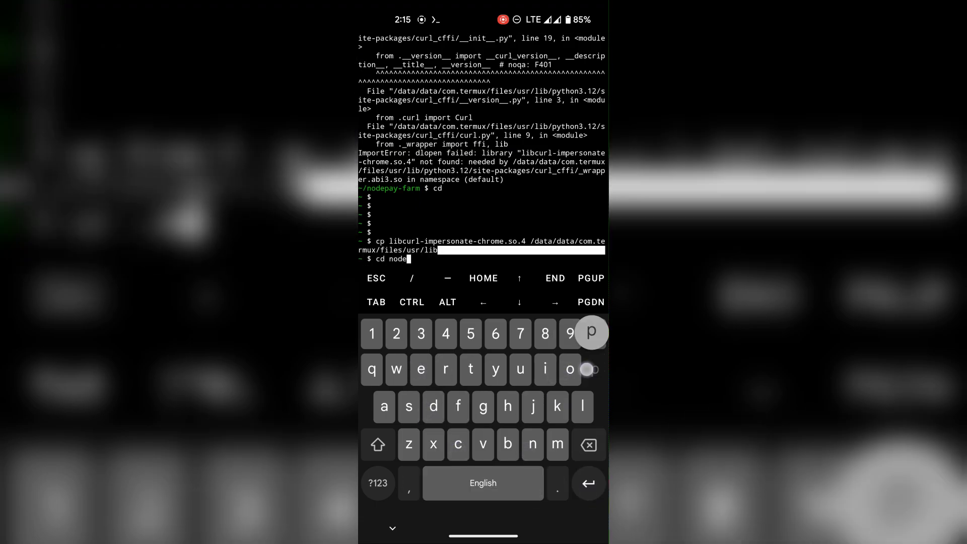
text(pay-farm)
key(Return)
text(python)
key(Return)
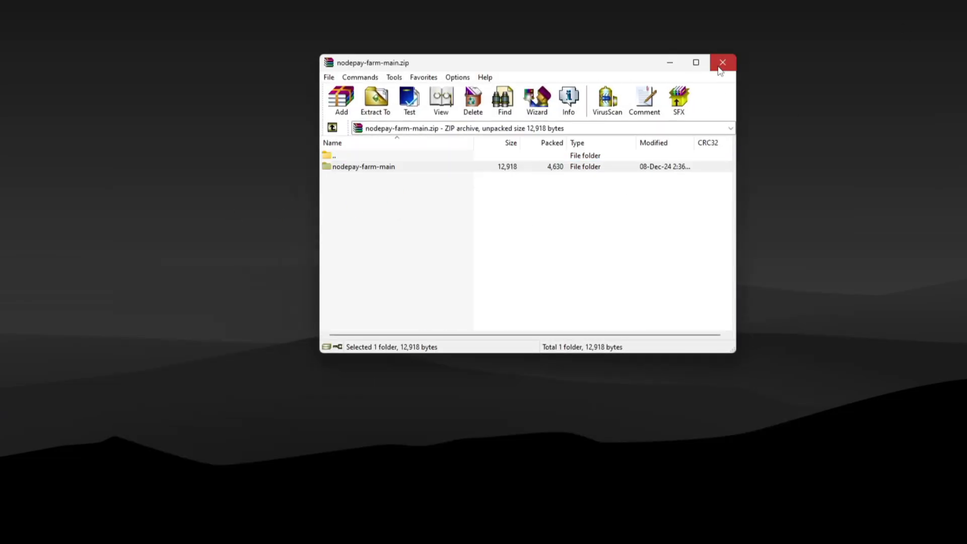
Step: Close WinRAR, open nodepay-farm-main and save the token in tokens.txt
click(722, 63)
key(Return)
drag(474, 49, 439, 53)
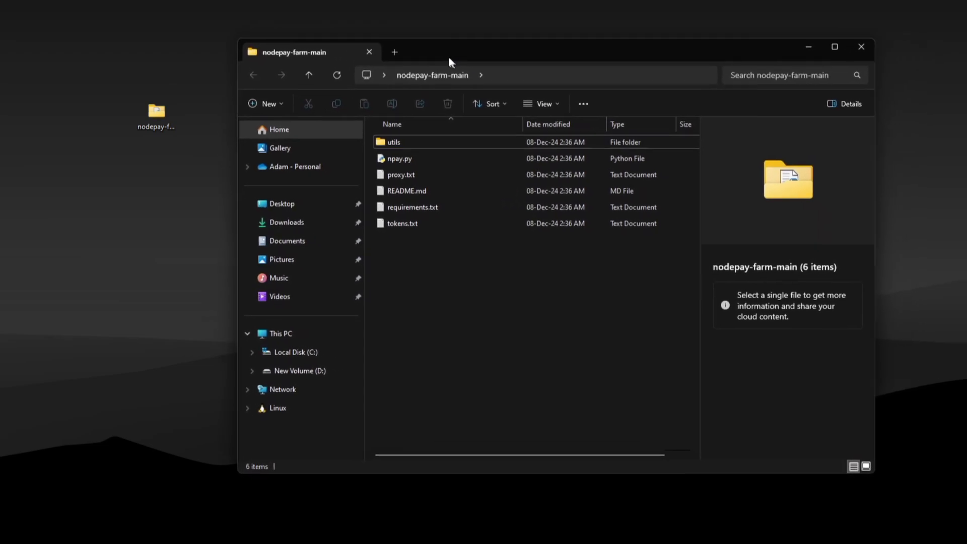
double_click(425, 228)
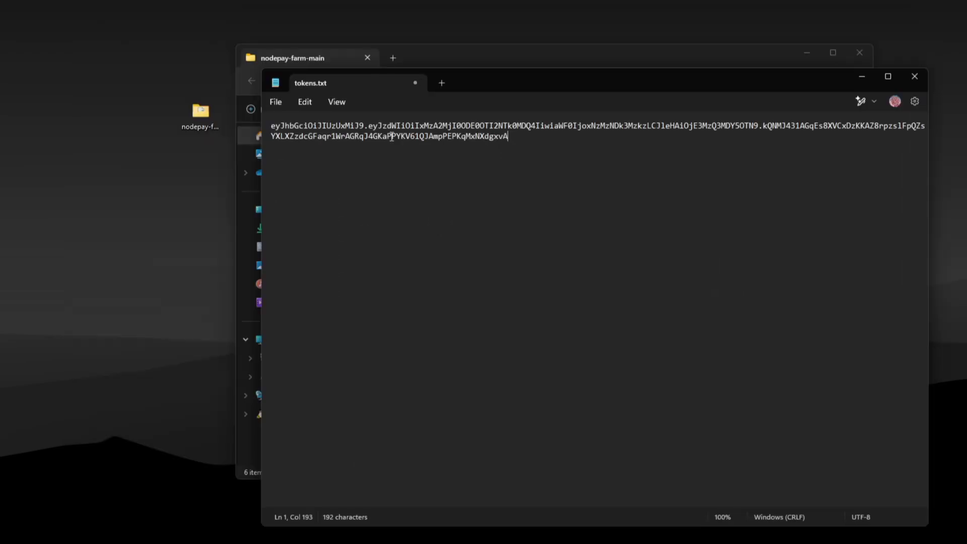
click(277, 103)
click(302, 176)
drag(412, 80, 414, 79)
Step: Paste the three proxy URLs into proxy.txt and save it
drag(484, 75, 503, 71)
click(395, 142)
key(ctrl+v)
click(294, 99)
click(302, 175)
click(434, 80)
right_click(511, 322)
Step: Open PowerShell in nodepay-farm-main, install requirements.txt and run python npay.py
click(563, 314)
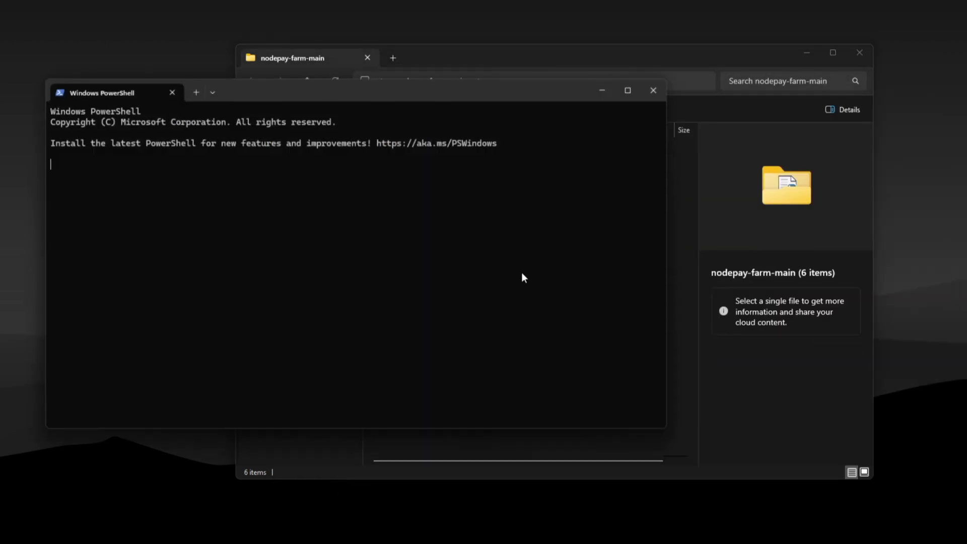
drag(314, 93, 523, 83)
click(858, 51)
text(pip install -r requirements.t)
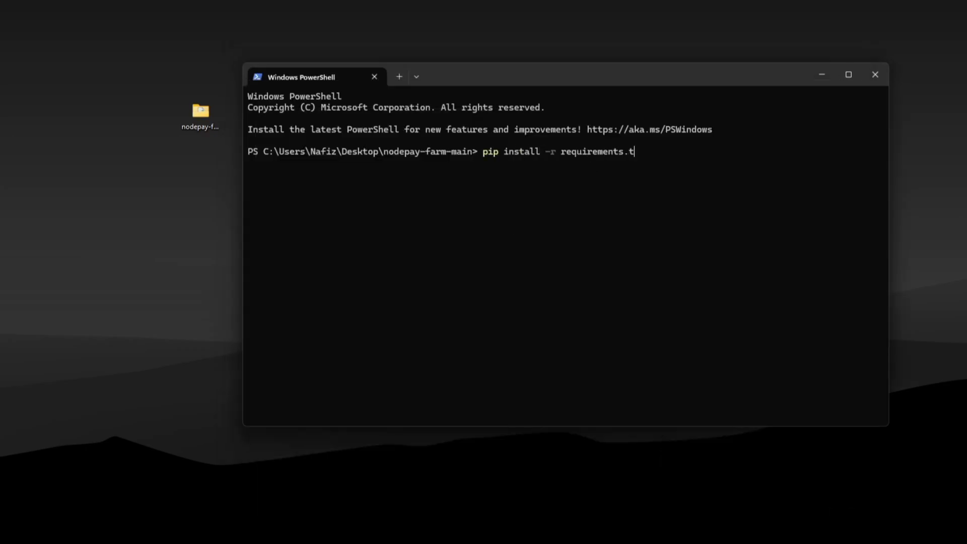
text(xt)
key(Return)
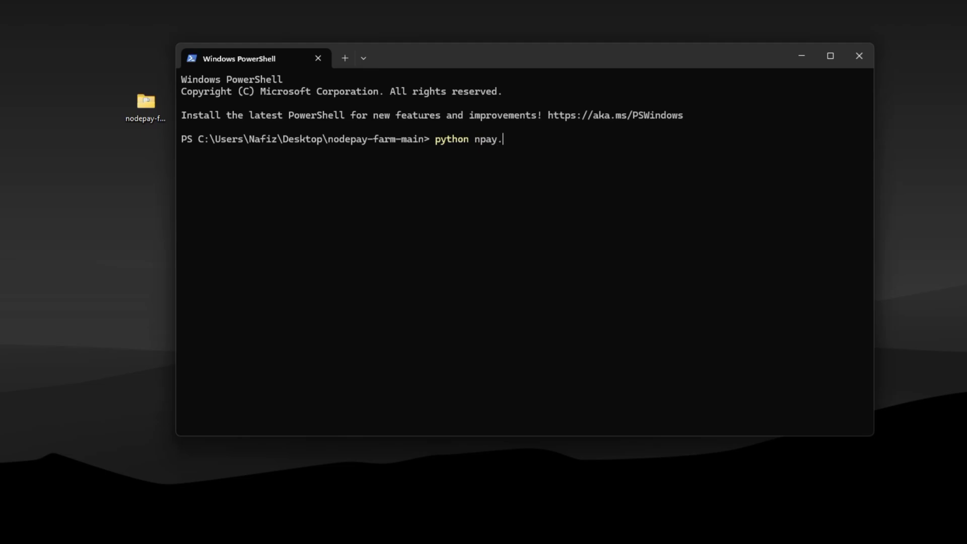
text(py)
key(Return)
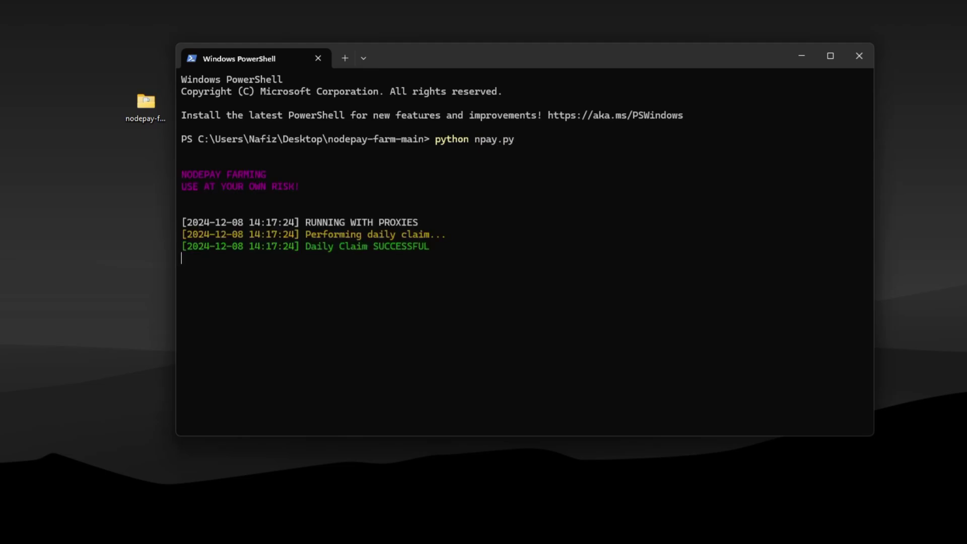